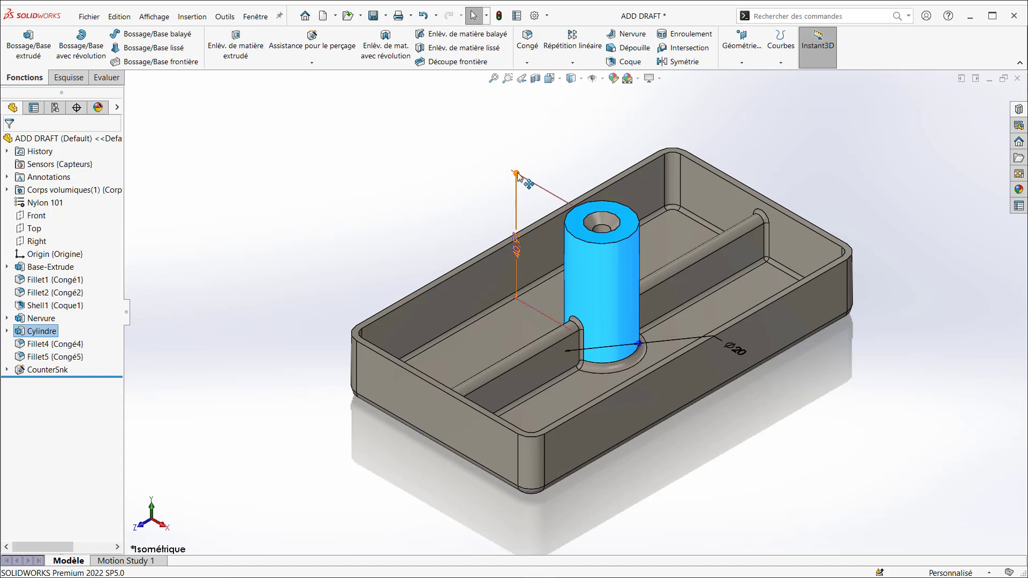
# Set the central cylinder's height to 30 mm, try a 25 mm diameter, and resize the diameter back to 20 mm
pyautogui.moveTo(517, 175); pyautogui.dragTo(496, 193)
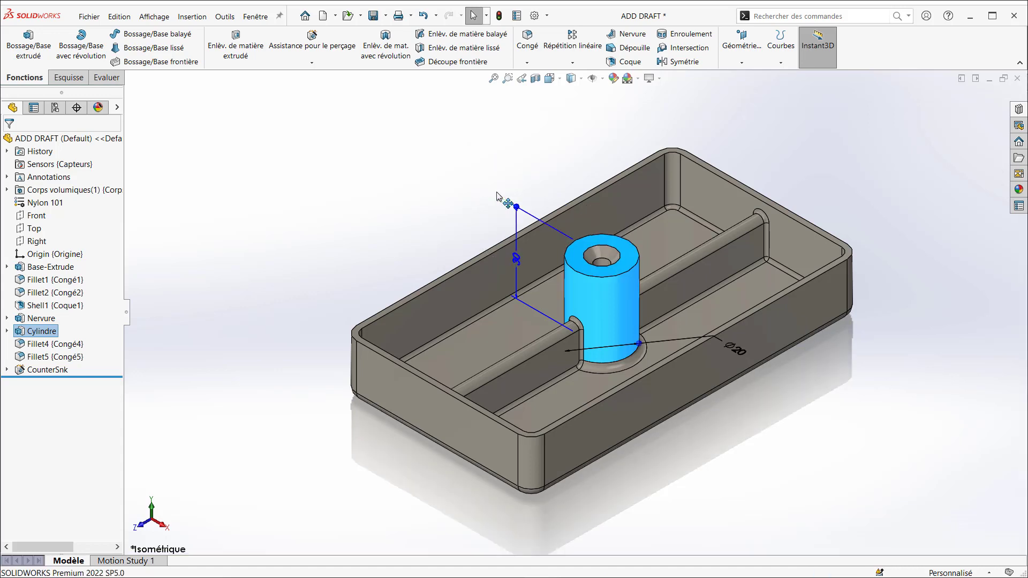
pyautogui.click(739, 352)
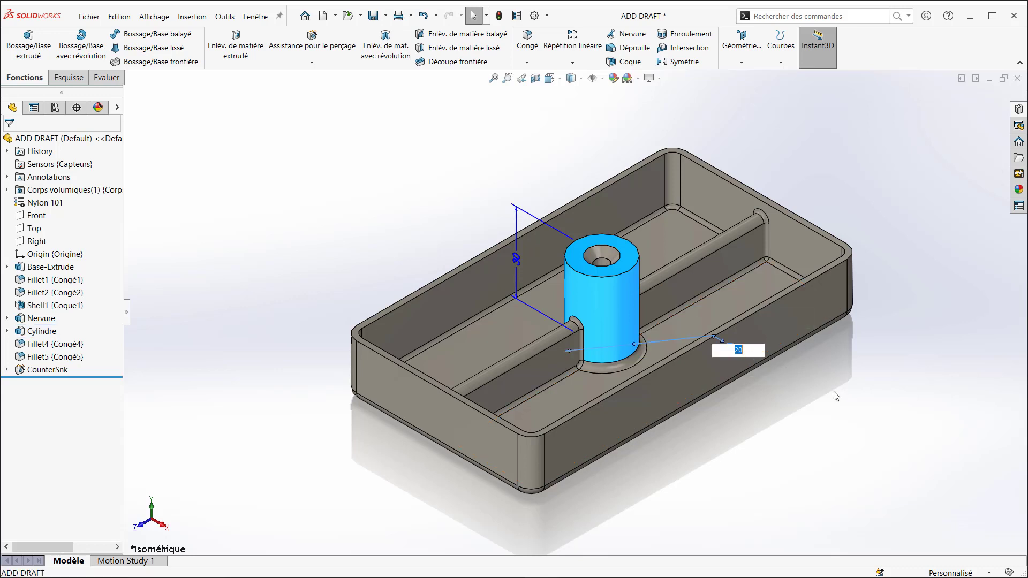
pyautogui.write('25')
pyautogui.press('Return')
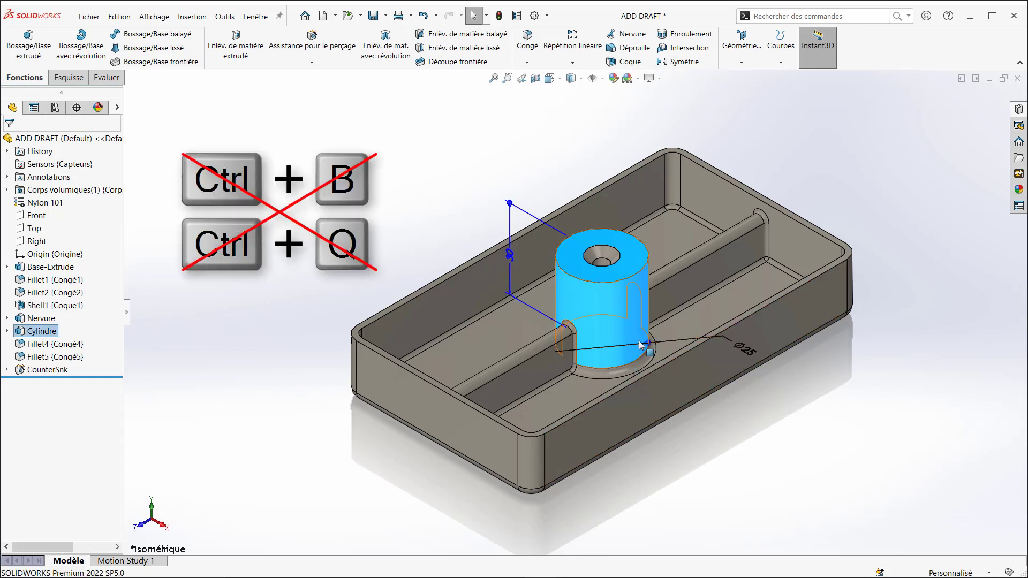
pyautogui.moveTo(652, 348)
pyautogui.mouseDown()
pyautogui.moveTo(666, 343)
pyautogui.moveTo(639, 334)
pyautogui.mouseUp()
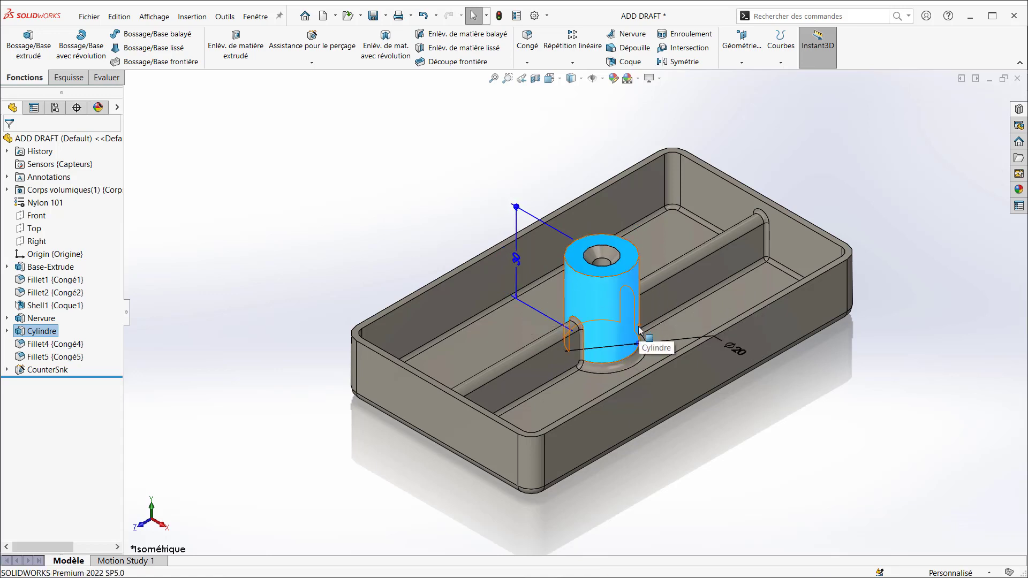
# Resize the tray's vertical corner fillets to a 10 mm radius and set the shell wall thickness to 3 mm
pyautogui.click(534, 476)
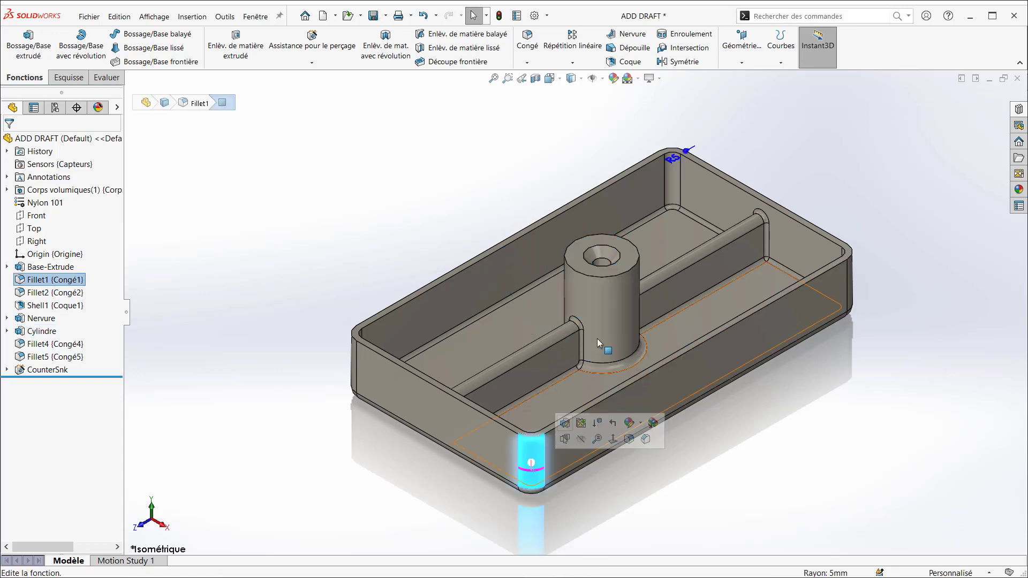
pyautogui.moveTo(679, 157)
pyautogui.mouseDown()
pyautogui.moveTo(638, 163)
pyautogui.moveTo(672, 175)
pyautogui.mouseUp()
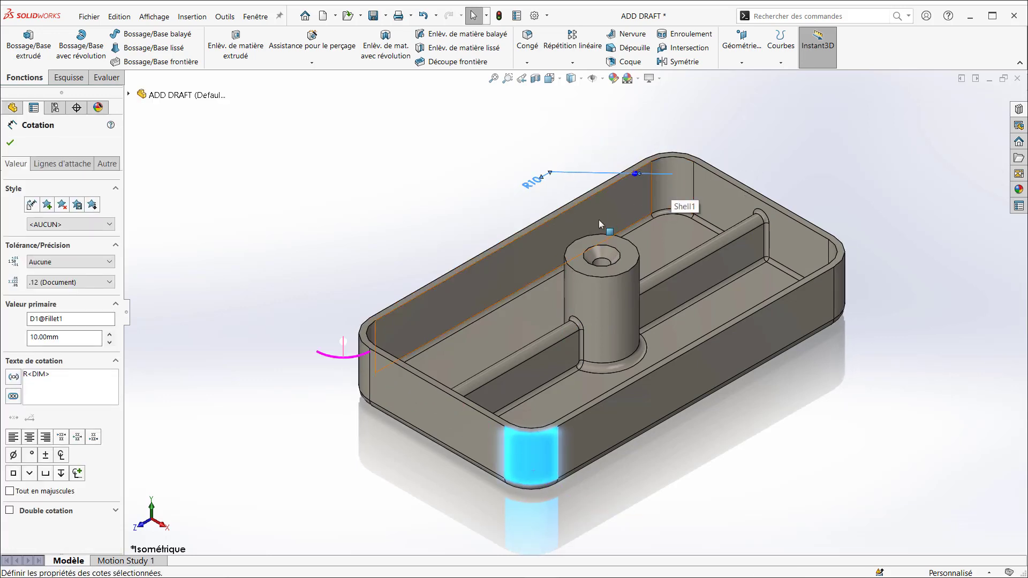
pyautogui.click(529, 268)
pyautogui.moveTo(513, 167); pyautogui.dragTo(519, 159)
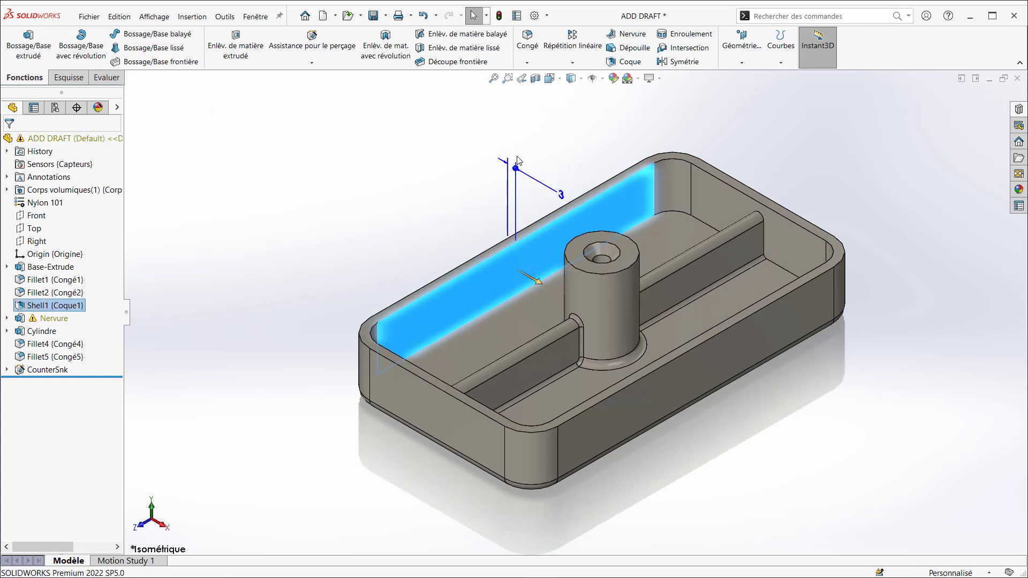
pyautogui.click(397, 216)
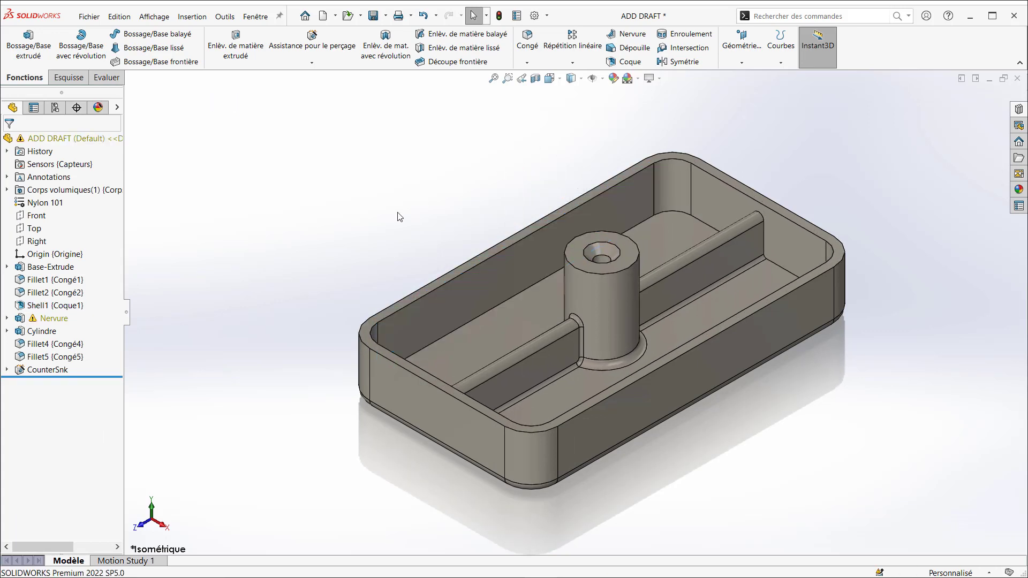
# Sketch a corner rectangle about 9 by 12 mm on the tray floor using Rapid Sketch, and exit the sketch
pyautogui.click(74, 81)
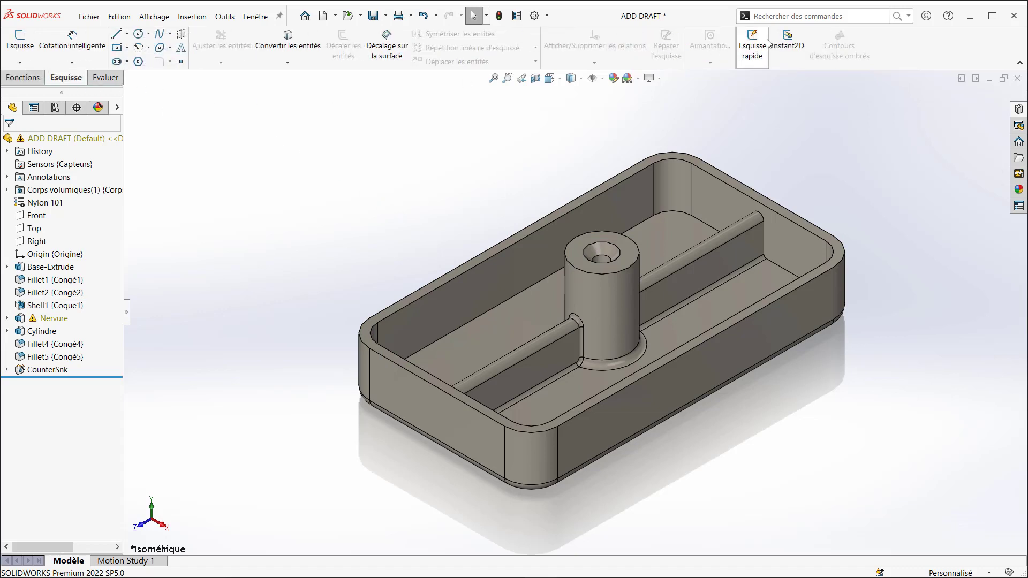
pyautogui.click(766, 44)
pyautogui.click(127, 47)
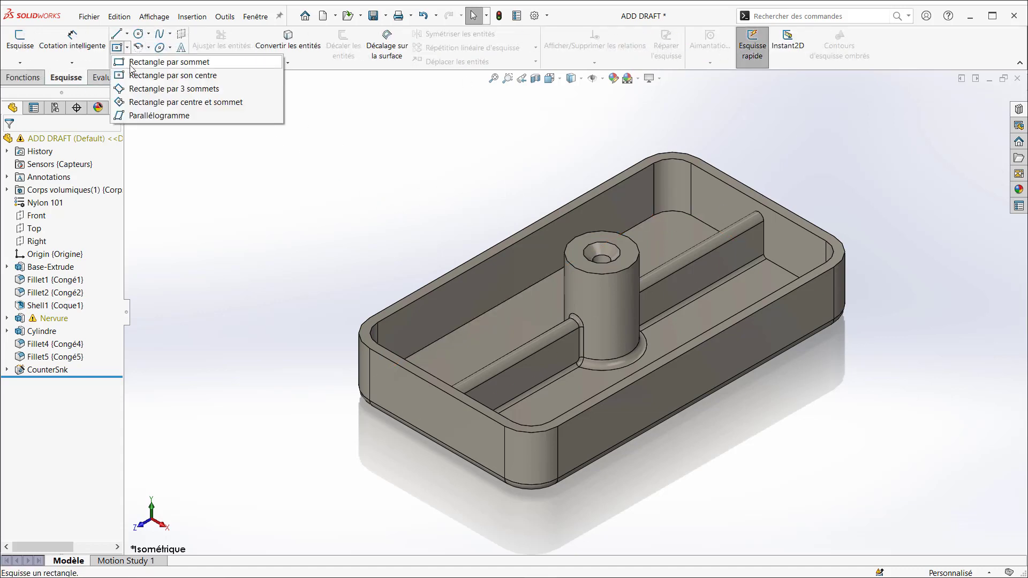
pyautogui.click(131, 64)
pyautogui.click(736, 303)
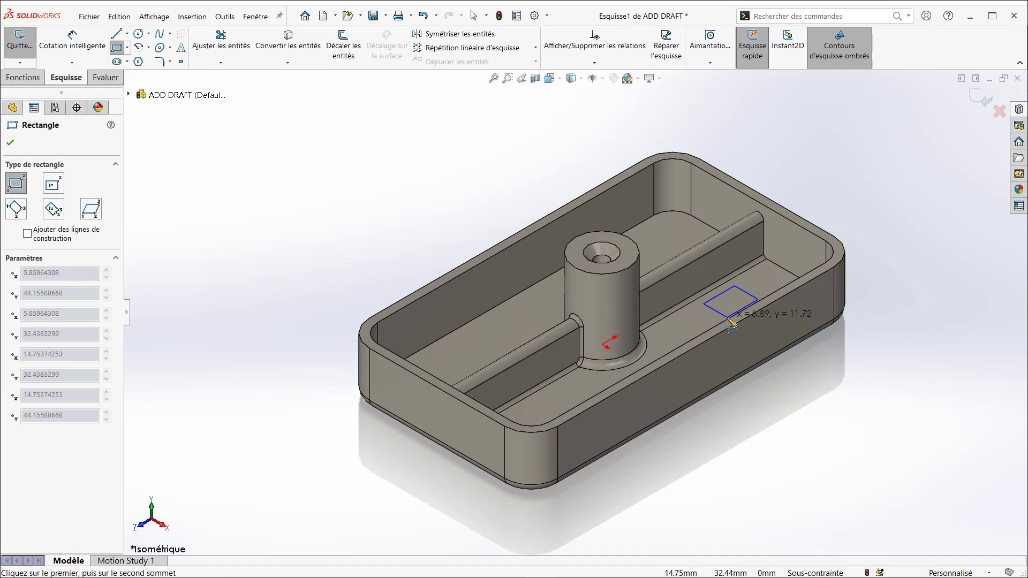
pyautogui.click(728, 318)
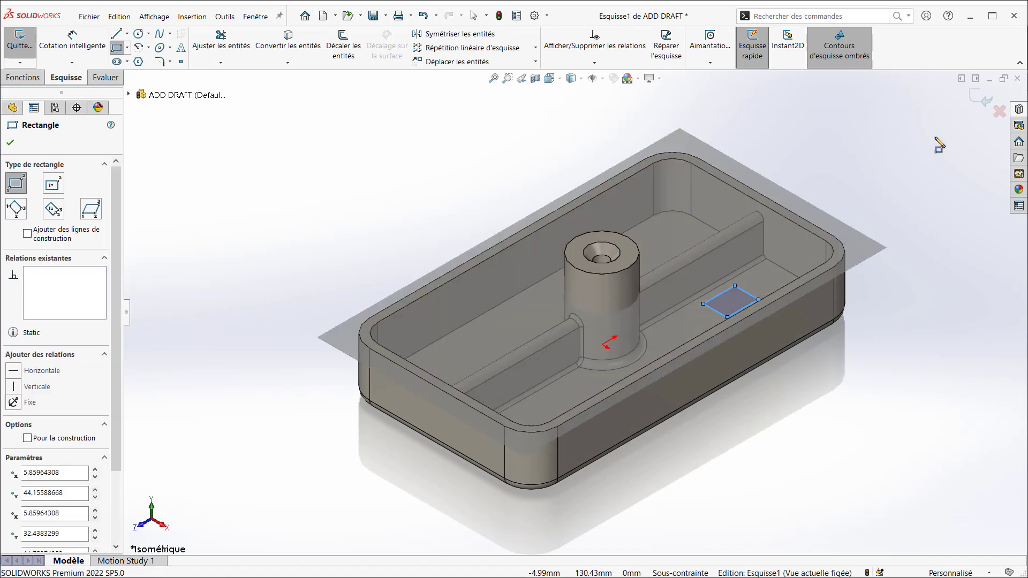
pyautogui.press('Escape')
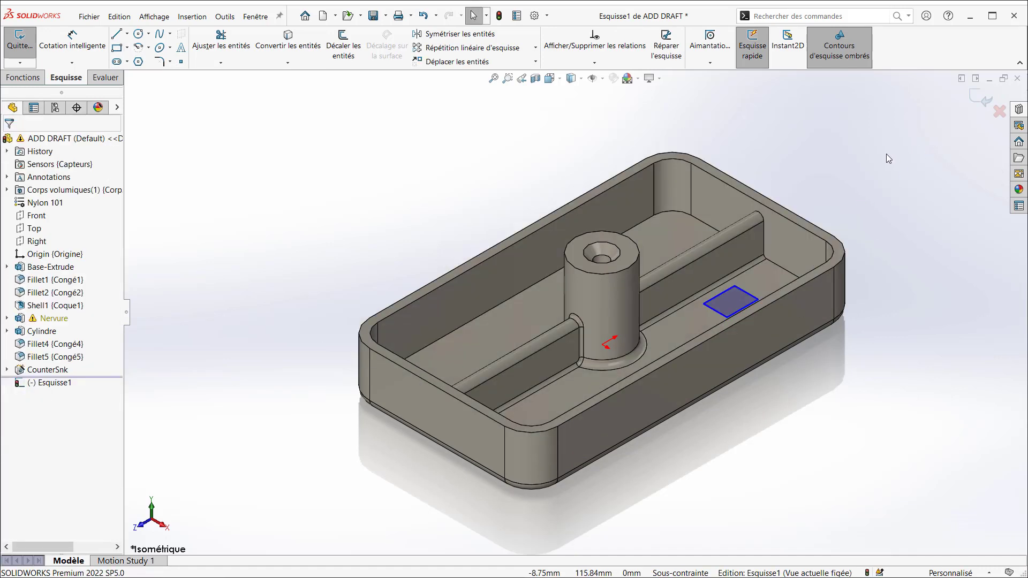
pyautogui.hotkey('ctrl', 'b')
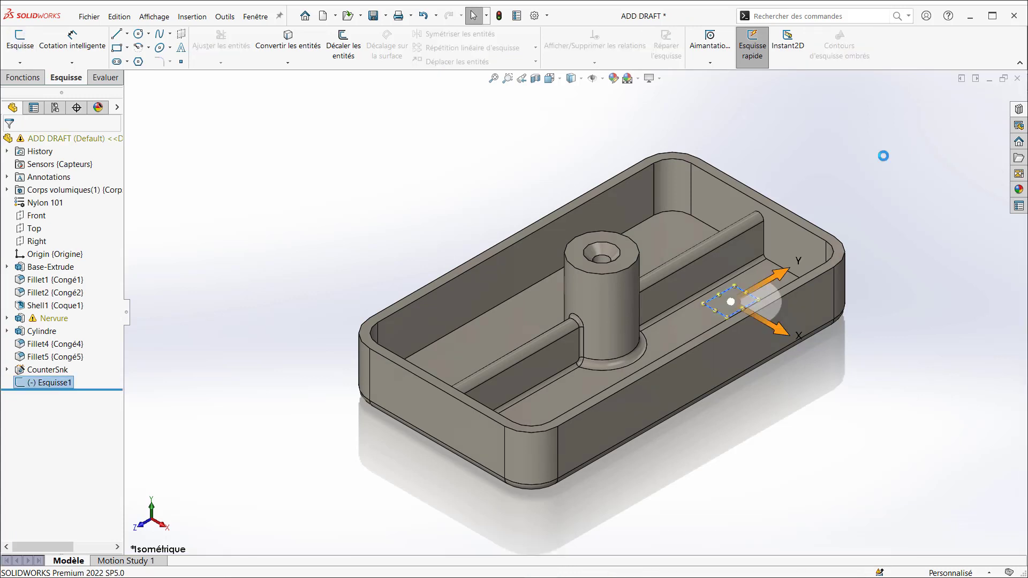
# Reopen the rectangle sketch on the tray floor for editing and exit it
pyautogui.doubleClick(732, 292)
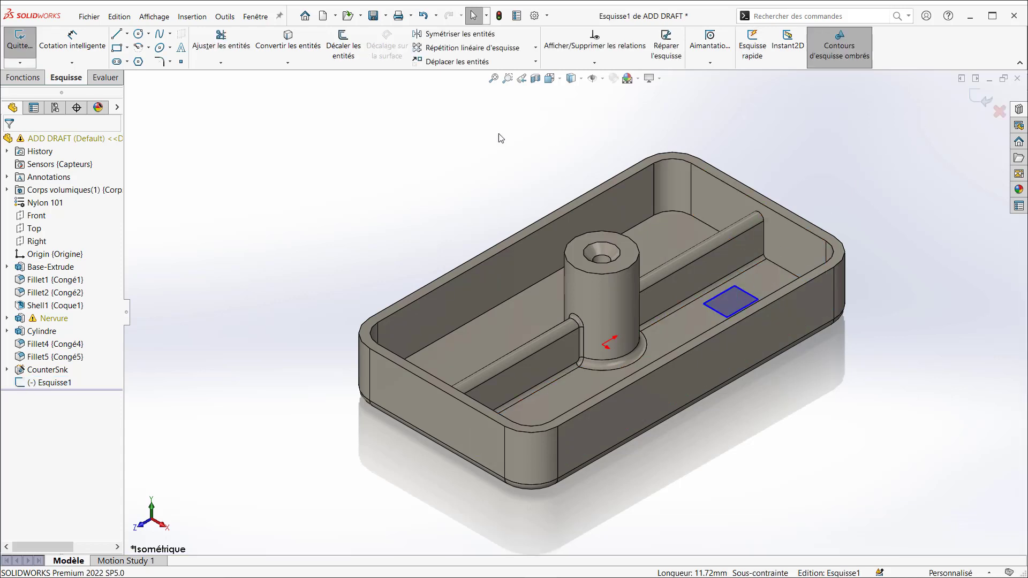
pyautogui.click(30, 78)
pyautogui.click(746, 293)
pyautogui.doubleClick(945, 145)
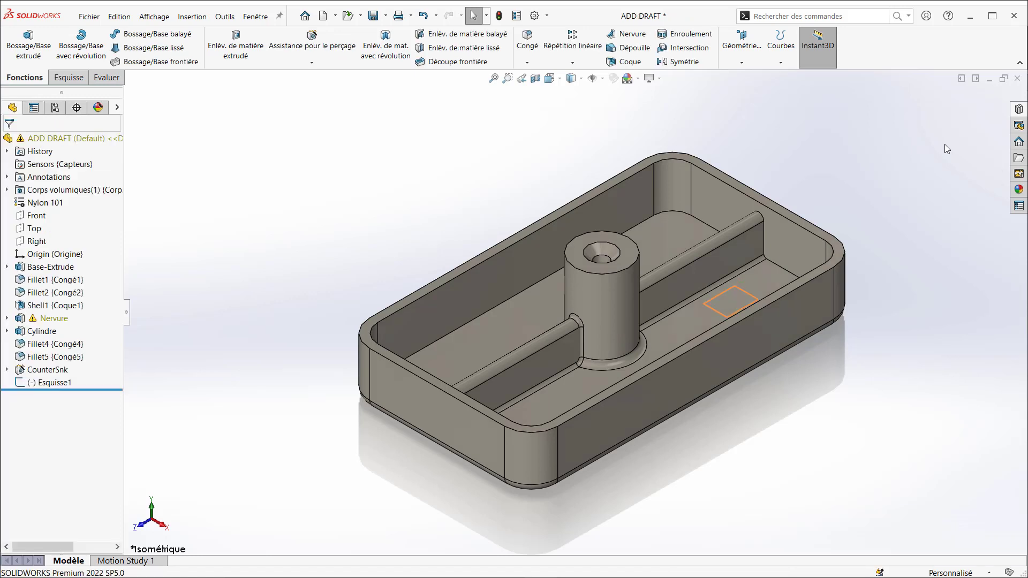
# Extrude the rectangle sketch upward 20 mm from the tray floor with Instant3D
pyautogui.click(744, 291)
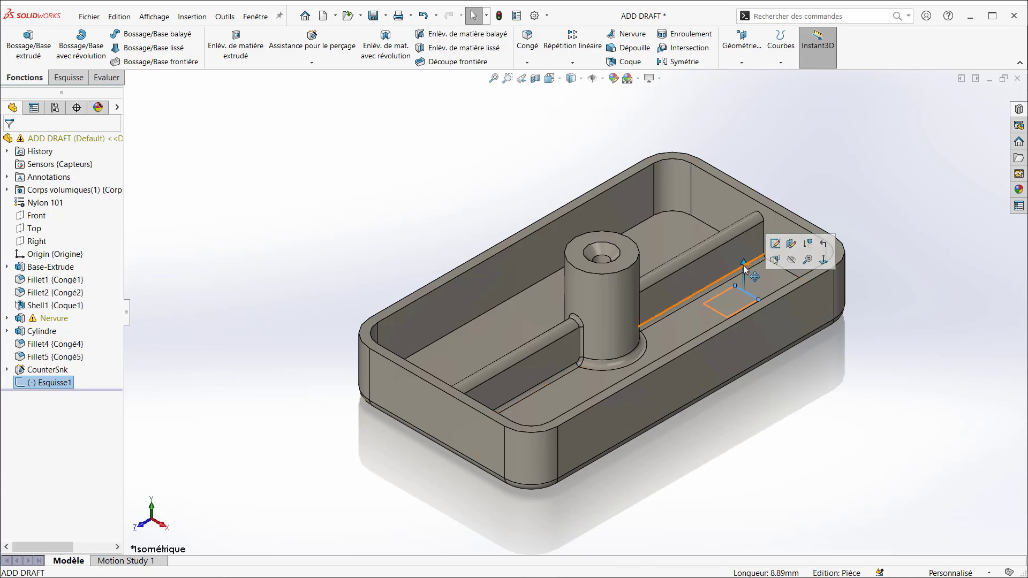
pyautogui.moveTo(745, 266); pyautogui.dragTo(767, 224)
pyautogui.scroll(-3, 771, 293)
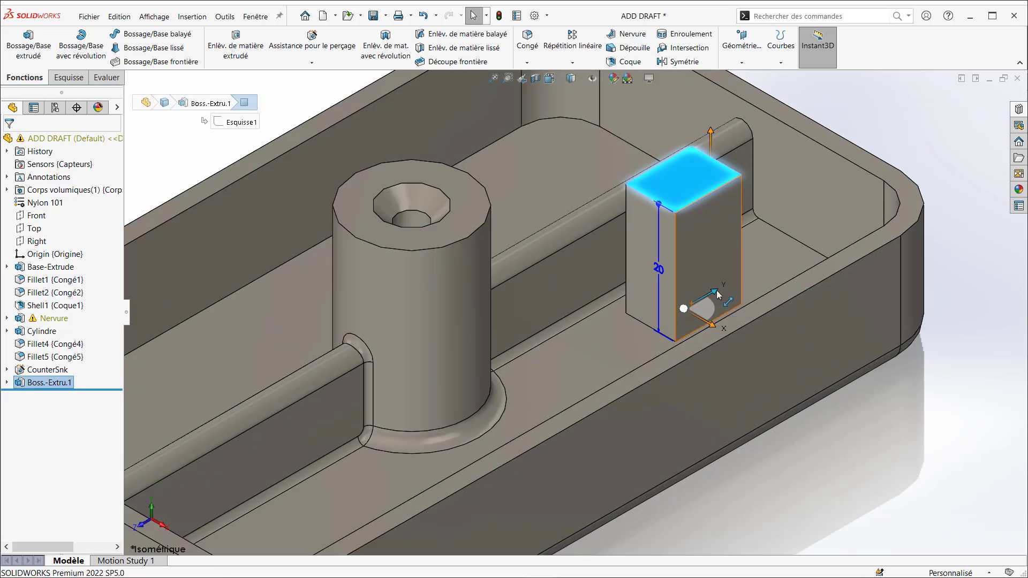
# Move the block along the floor toward the tray's far end and push two side faces slightly inward
pyautogui.moveTo(718, 295); pyautogui.dragTo(738, 315)
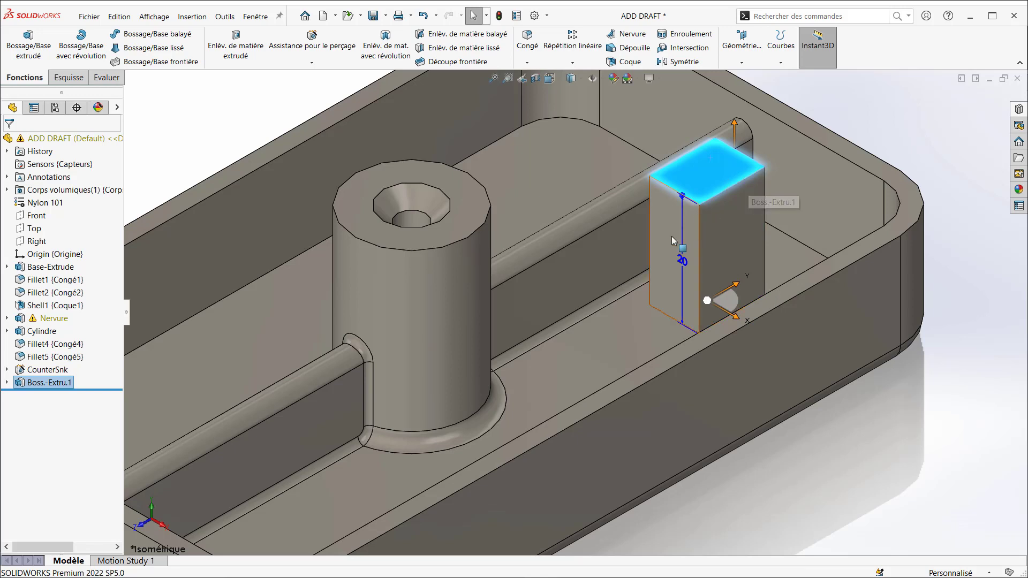
pyautogui.click(672, 240)
pyautogui.moveTo(673, 241); pyautogui.dragTo(670, 270)
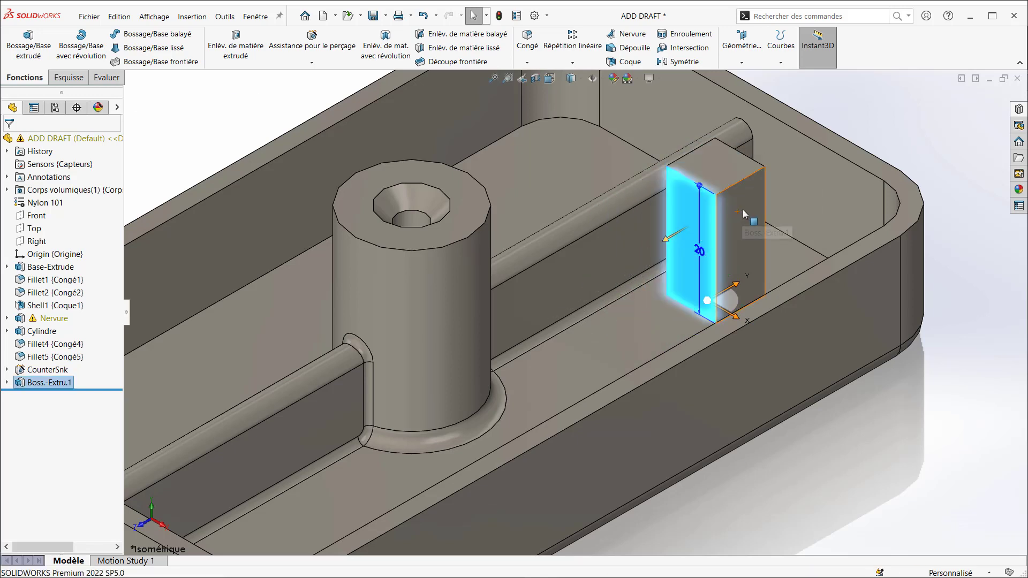
pyautogui.click(743, 215)
pyautogui.moveTo(744, 215)
pyautogui.mouseDown()
pyautogui.moveTo(772, 220)
pyautogui.moveTo(759, 218)
pyautogui.mouseUp()
# Raise the block to the cylinder's top at 30 mm, and lower it to the tray's rim at 17 mm
pyautogui.click(719, 147)
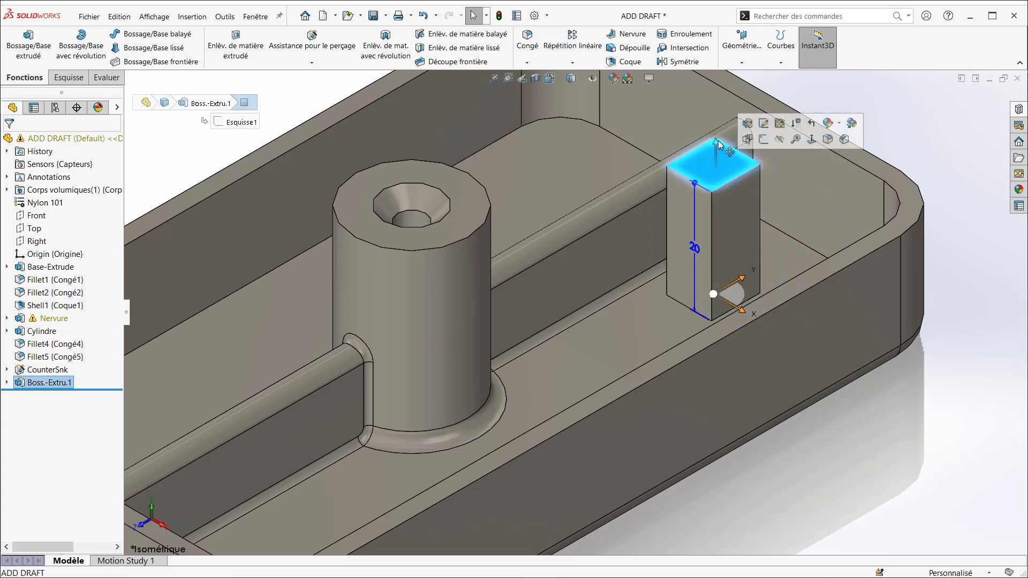
pyautogui.moveTo(718, 144); pyautogui.dragTo(475, 205)
pyautogui.press('alt')
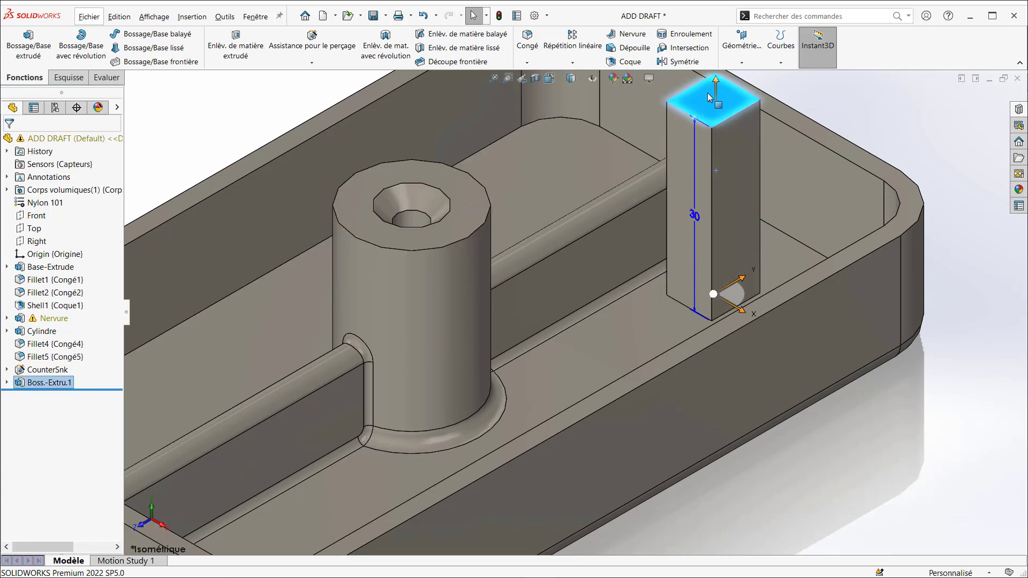
pyautogui.moveTo(717, 83); pyautogui.dragTo(868, 252)
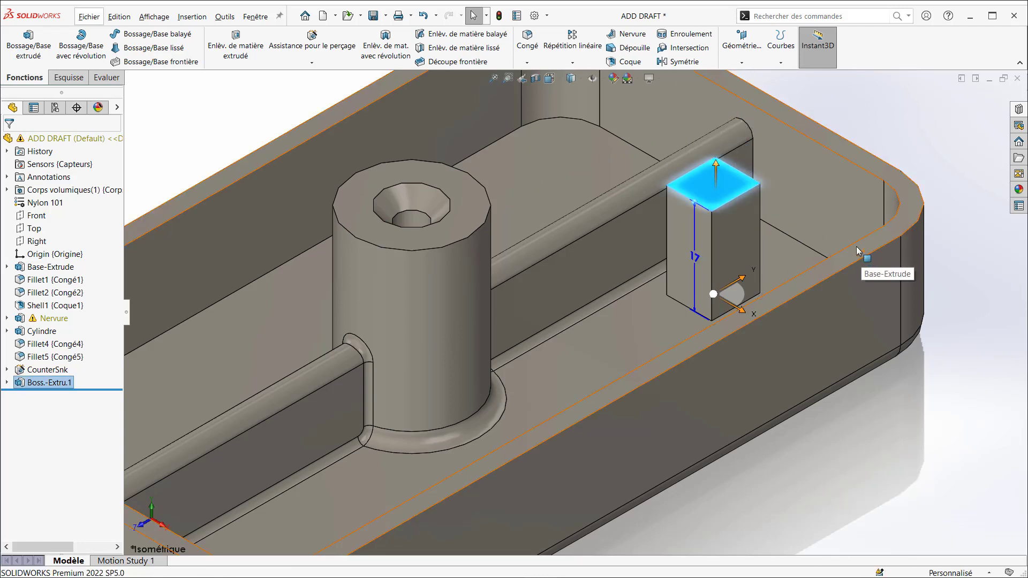
# Review the block's extrusion settings and close them without changes
pyautogui.click(25, 383)
pyautogui.click(32, 350)
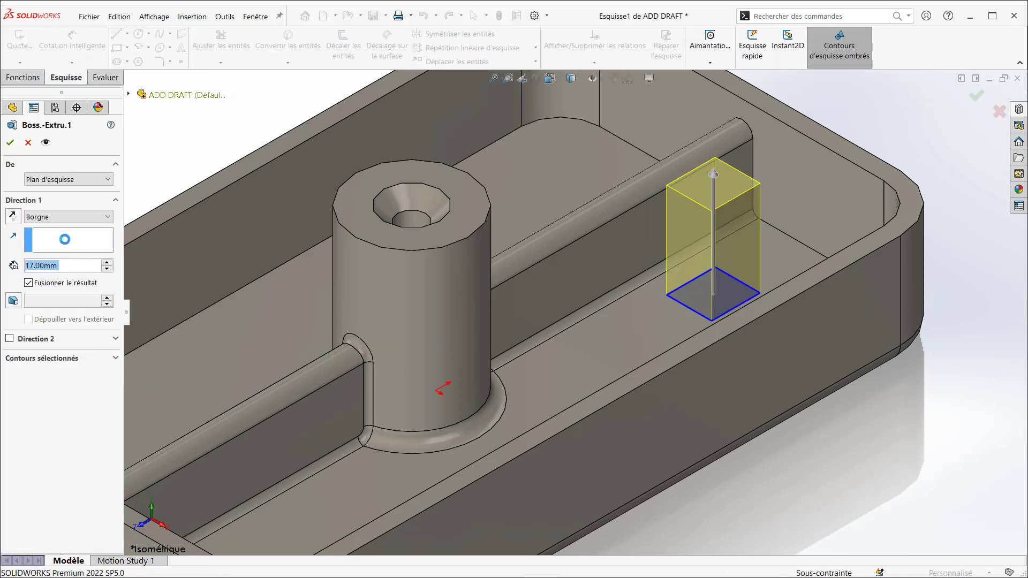
pyautogui.click(29, 143)
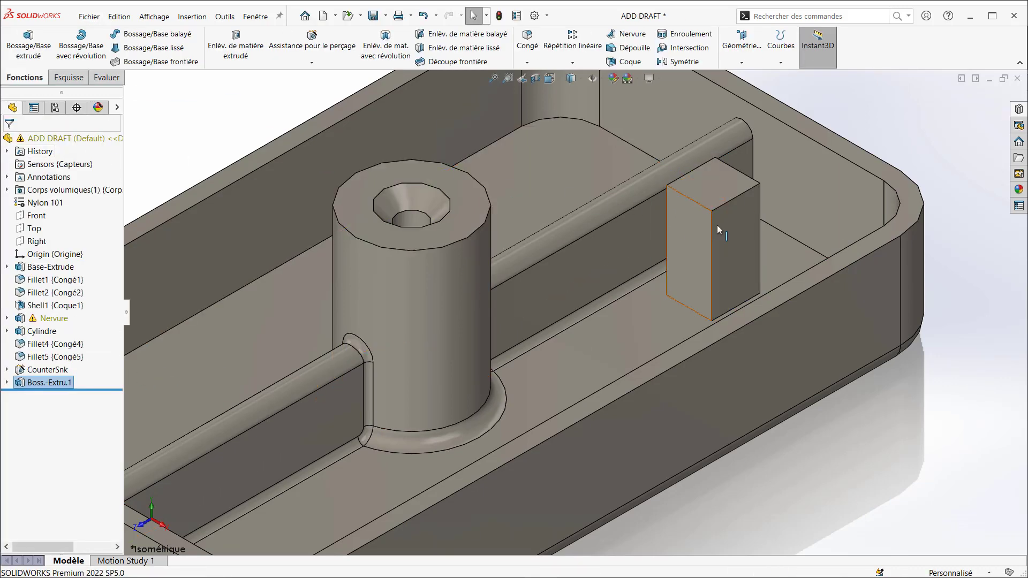
# Reposition the block slightly on the tray floor and push its top face down through the floor to make a cut
pyautogui.click(733, 275)
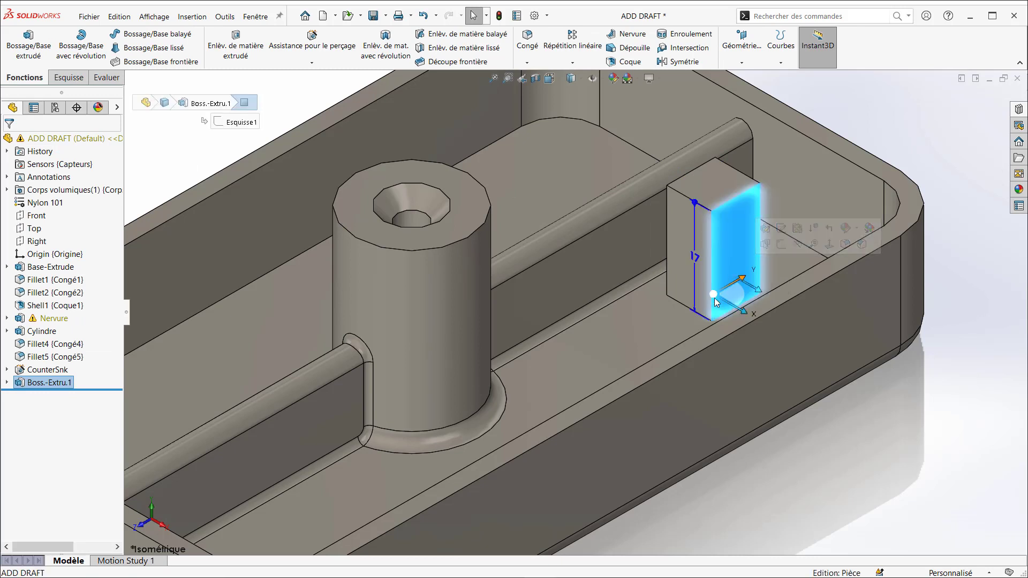
pyautogui.moveTo(713, 300)
pyautogui.mouseDown()
pyautogui.moveTo(822, 195)
pyautogui.moveTo(828, 332)
pyautogui.moveTo(718, 309)
pyautogui.mouseUp()
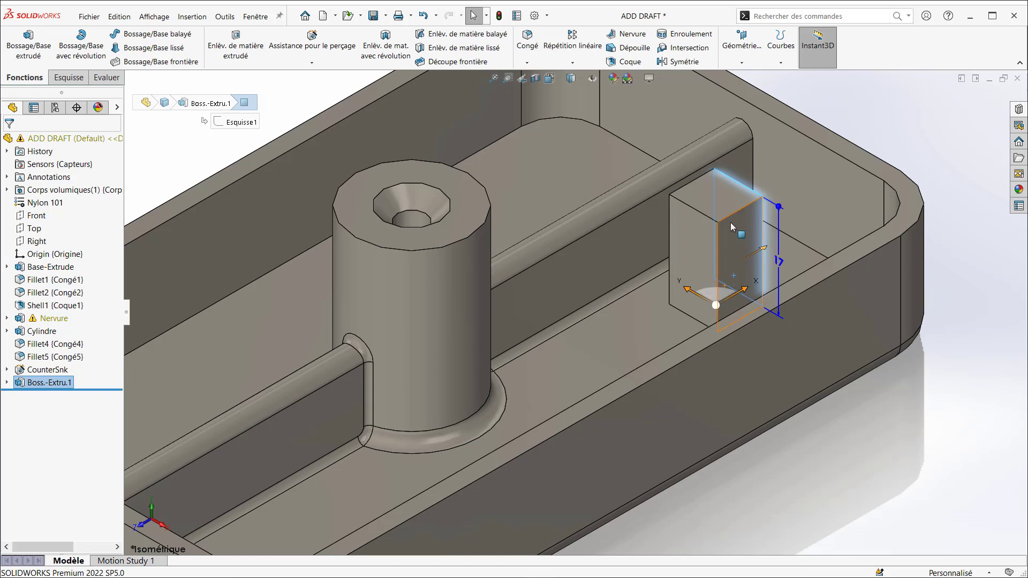
pyautogui.click(728, 198)
pyautogui.moveTo(731, 174)
pyautogui.mouseDown()
pyautogui.moveTo(711, 251)
pyautogui.moveTo(748, 310)
pyautogui.moveTo(752, 271)
pyautogui.moveTo(750, 306)
pyautogui.moveTo(744, 251)
pyautogui.moveTo(747, 290)
pyautogui.moveTo(713, 297)
pyautogui.mouseUp()
pyautogui.click(782, 466)
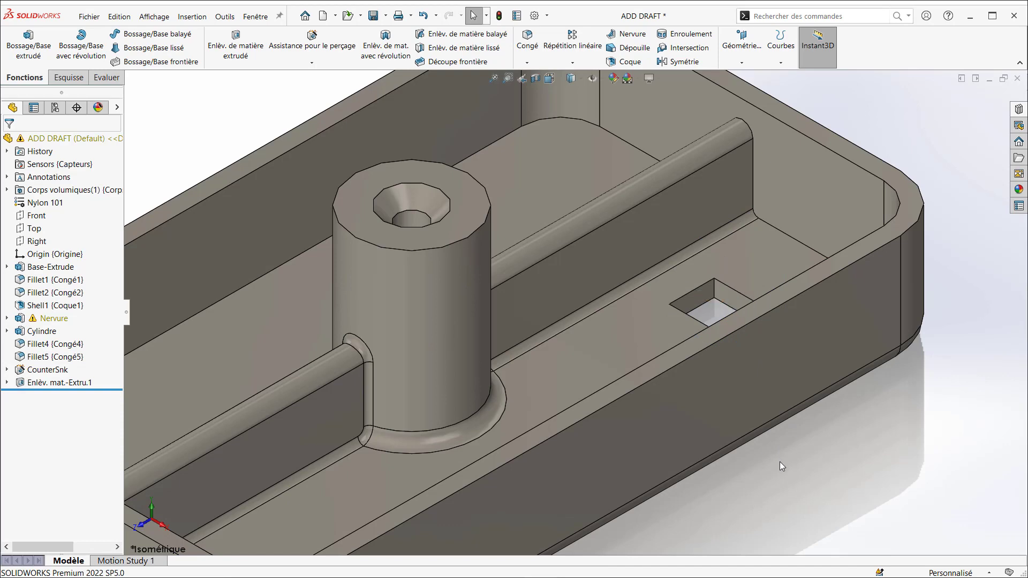
# Open the cylinder's sketch to inspect it and exit without changes
pyautogui.press('f')
pyautogui.click(487, 323)
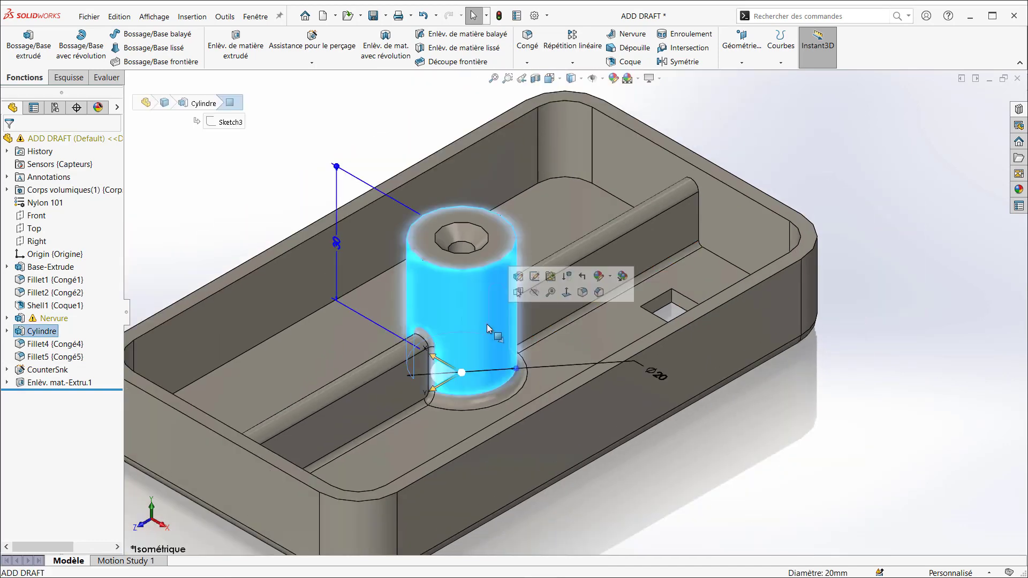
pyautogui.click(535, 276)
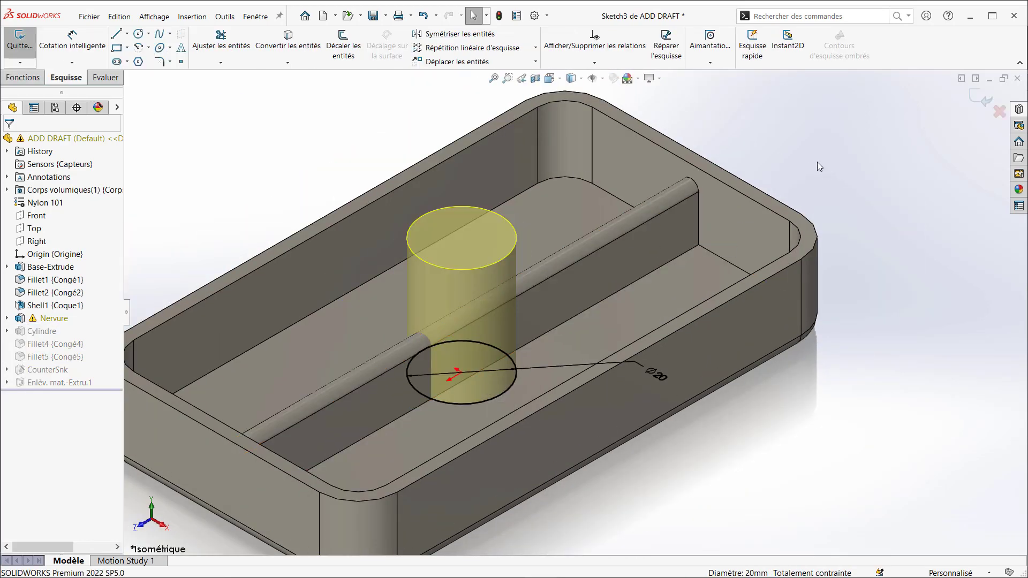
pyautogui.hotkey('ctrl', 'b')
# Move the cylinder along the rib toward the tray's near end, deleting its external relations
pyautogui.click(458, 284)
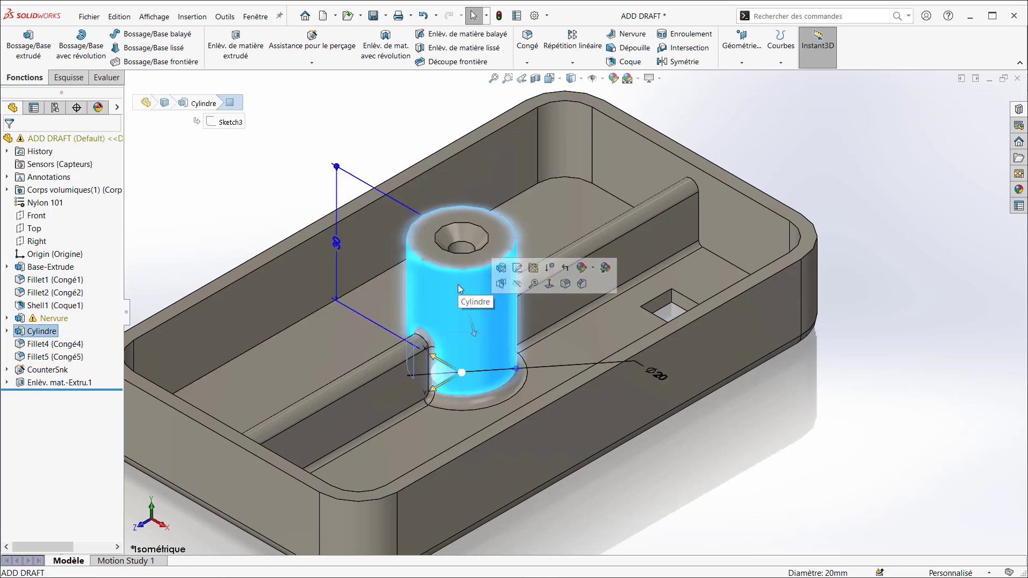
pyautogui.moveTo(431, 389); pyautogui.dragTo(411, 402)
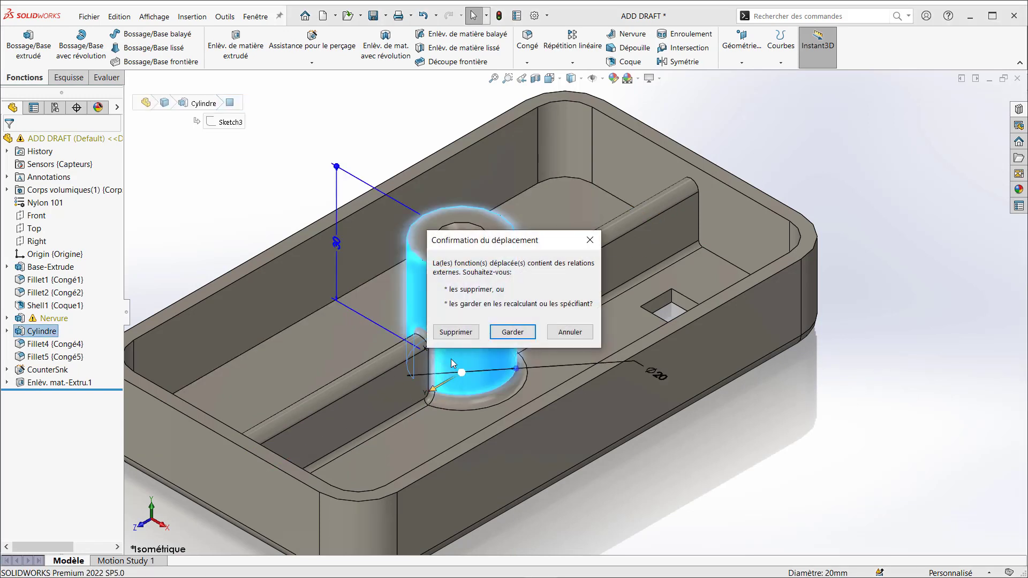
pyautogui.click(468, 332)
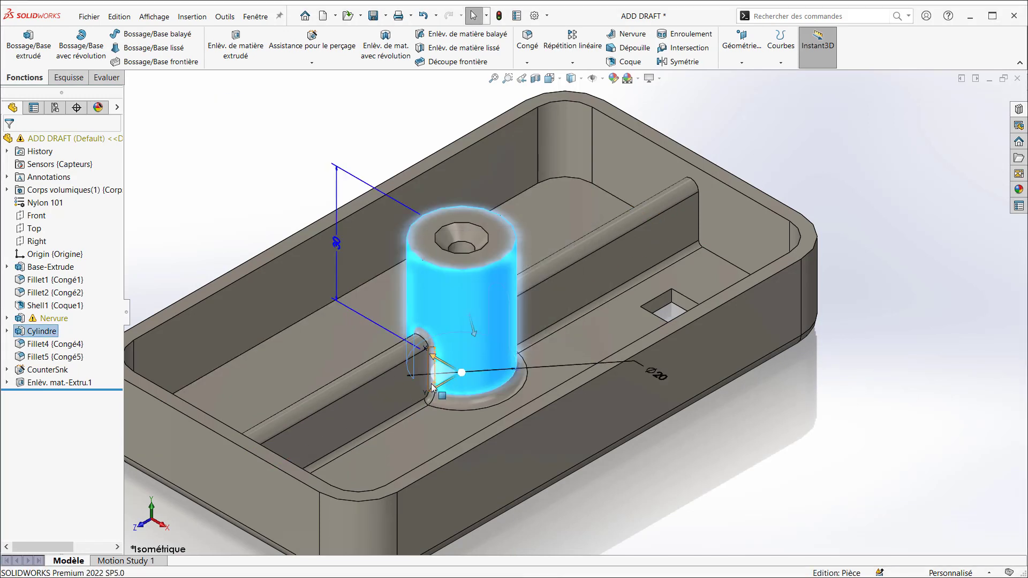
pyautogui.moveTo(422, 401); pyautogui.dragTo(356, 421)
pyautogui.click(182, 232)
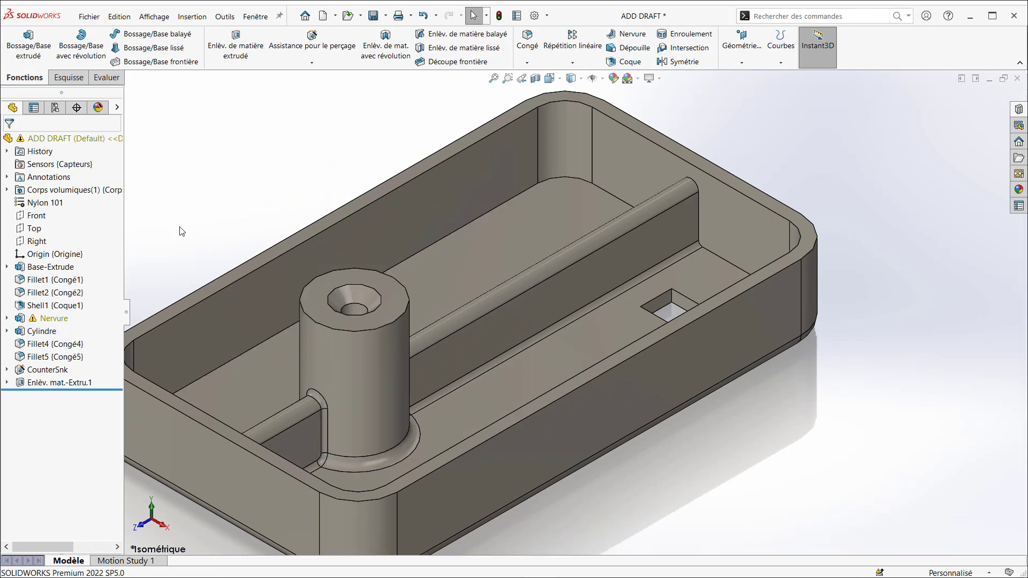
# Display the Instant3D handles and dimensions of the large cylinder
pyautogui.click(367, 416)
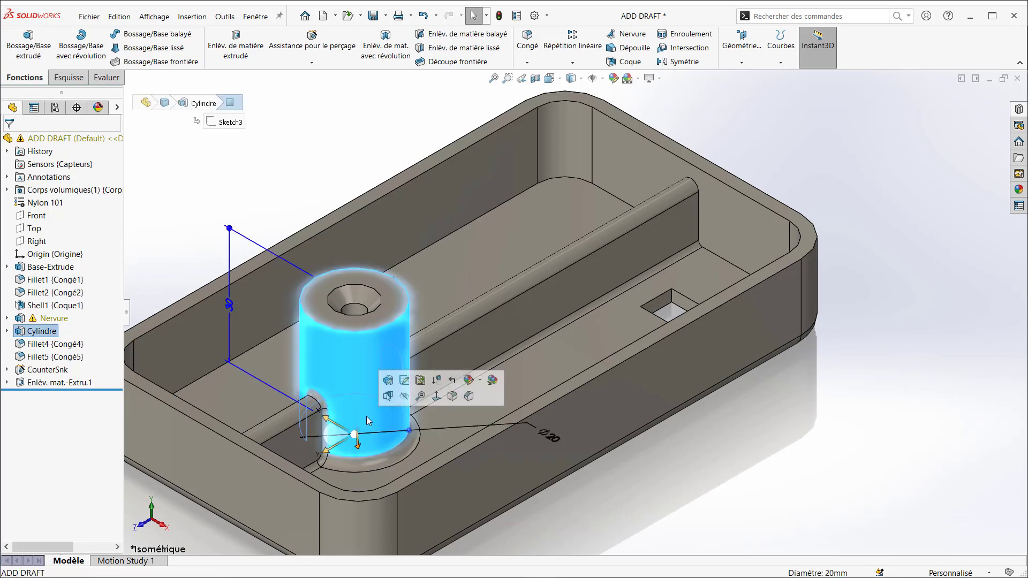
pyautogui.click(402, 389)
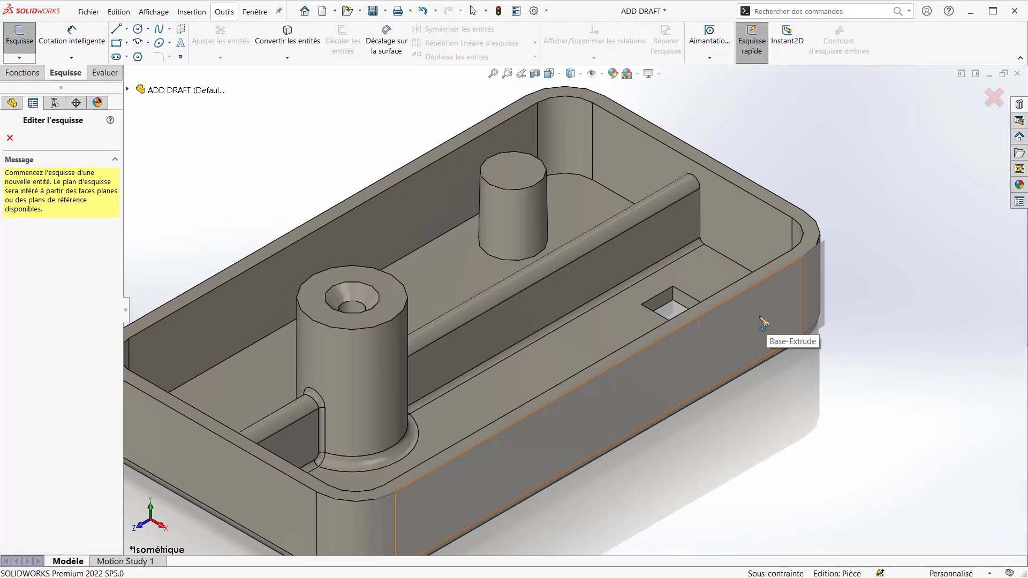
# Sketch a circle about 9.7 mm in diameter on the tray's long outer wall and pull it outward about 12.3 mm into a boss
pyautogui.click(759, 315)
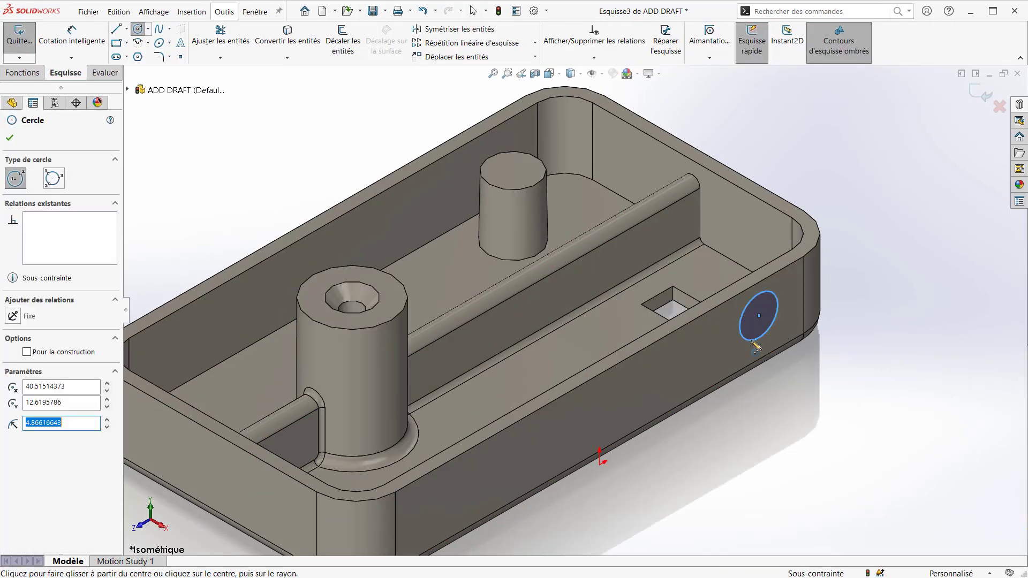
pyautogui.press('Escape')
pyautogui.doubleClick(841, 358)
pyautogui.click(774, 326)
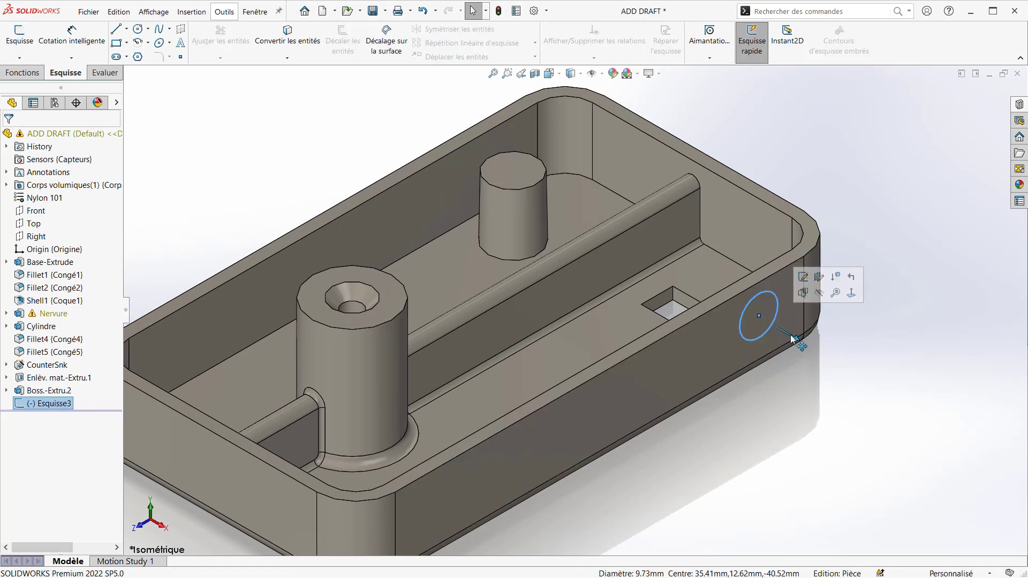
pyautogui.moveTo(793, 338); pyautogui.dragTo(838, 378)
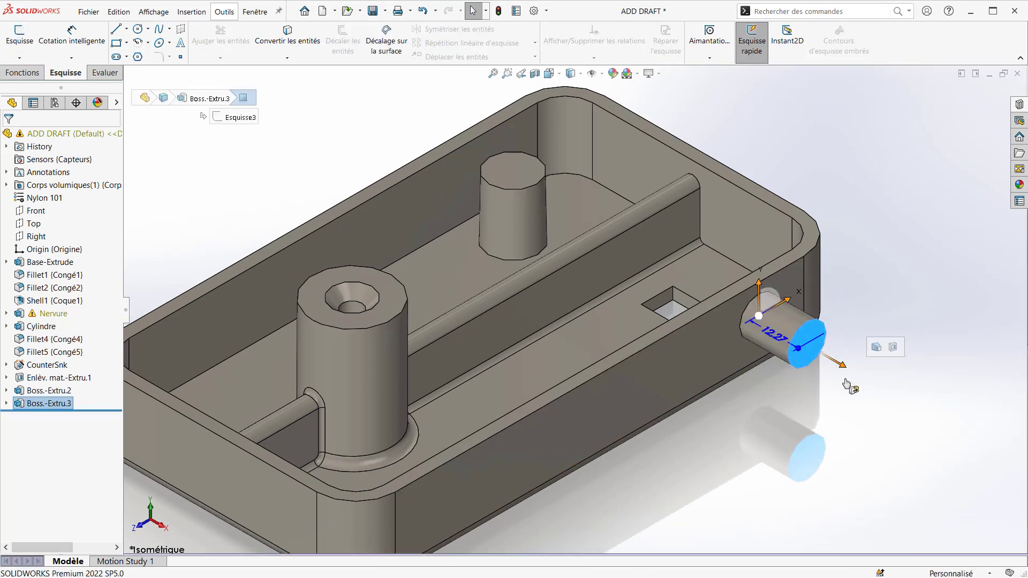
# Add a draft of about 14° to the new side-wall boss so that it tapers toward its free end
pyautogui.click(878, 347)
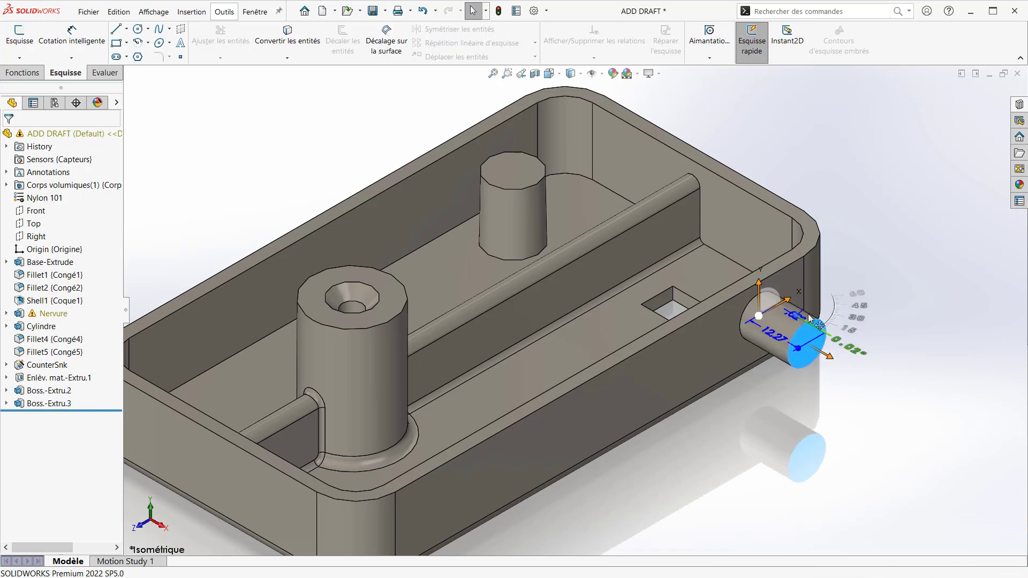
pyautogui.moveTo(808, 314); pyautogui.dragTo(806, 316)
pyautogui.click(818, 381)
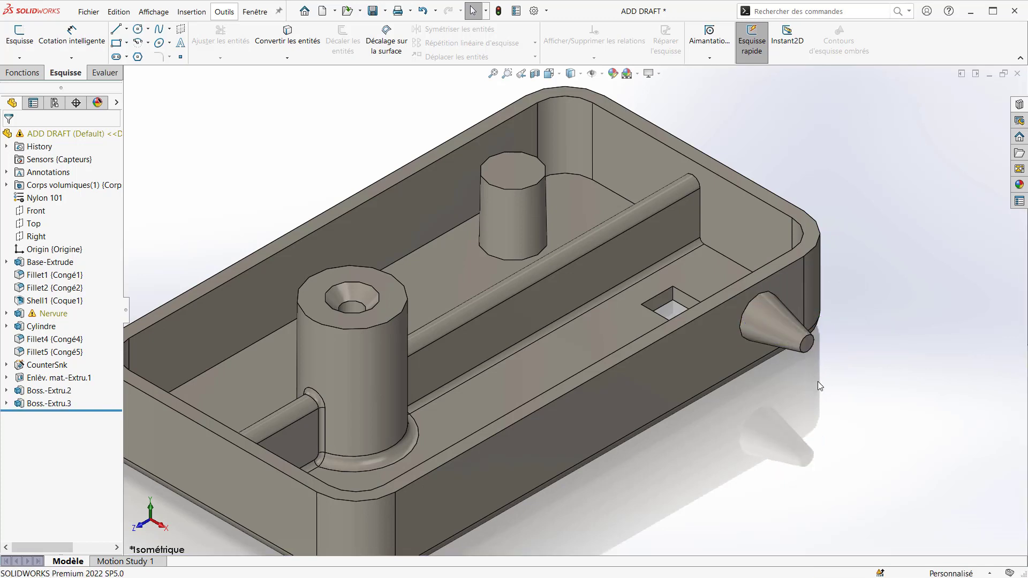
# Create a linear pattern of the tapered boss along the tray's lower long edge, with 5 instances spaced 10 mm apart
pyautogui.click(50, 404)
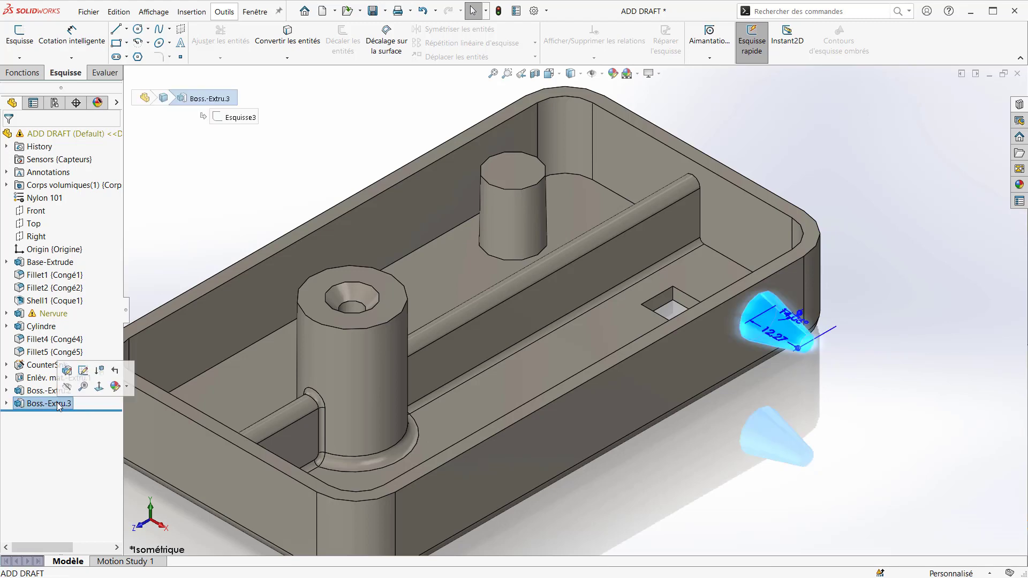
pyautogui.click(672, 409)
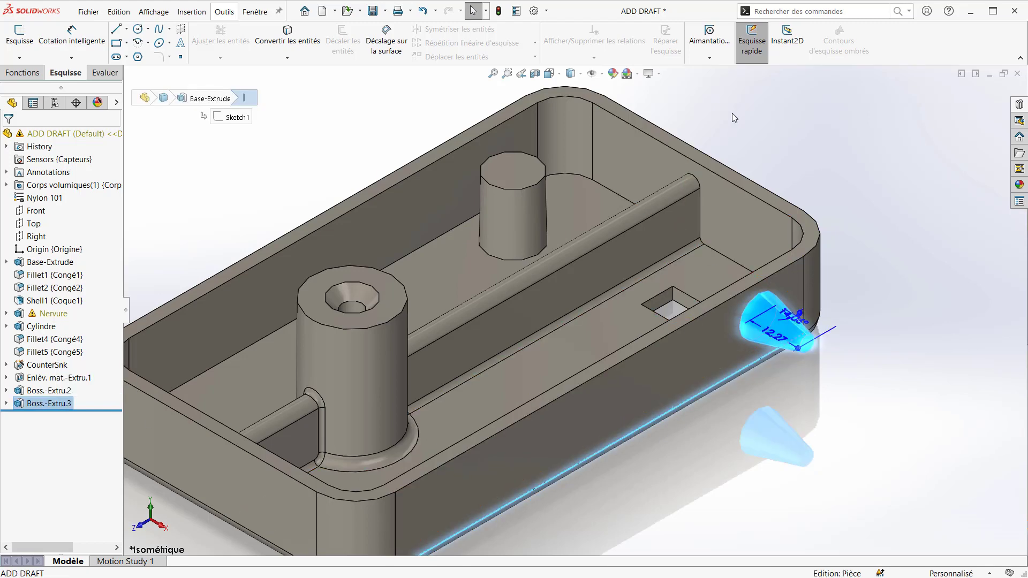
pyautogui.click(22, 72)
pyautogui.click(572, 40)
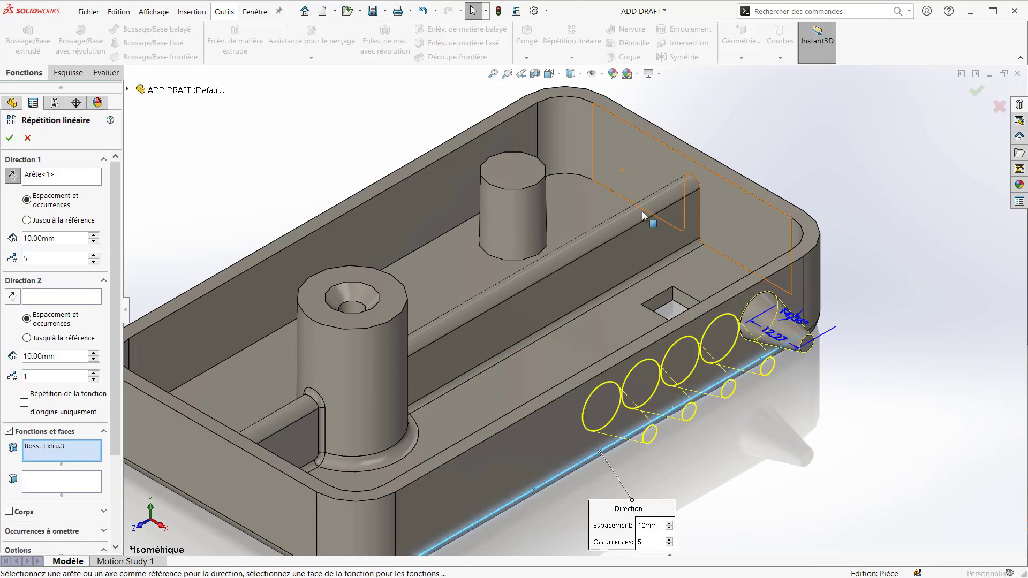
pyautogui.click(18, 138)
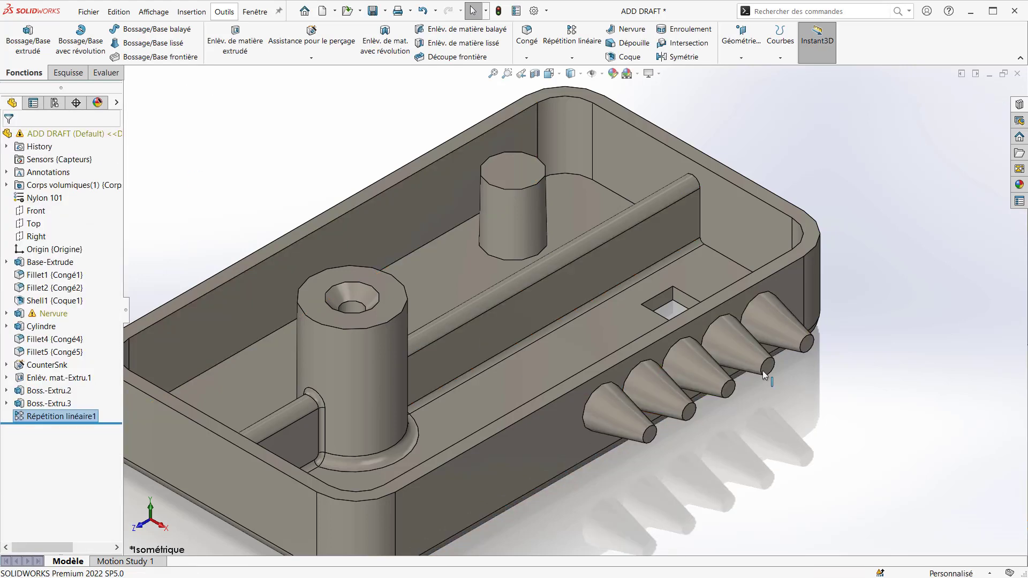
pyautogui.click(722, 338)
pyautogui.moveTo(722, 339); pyautogui.dragTo(689, 369)
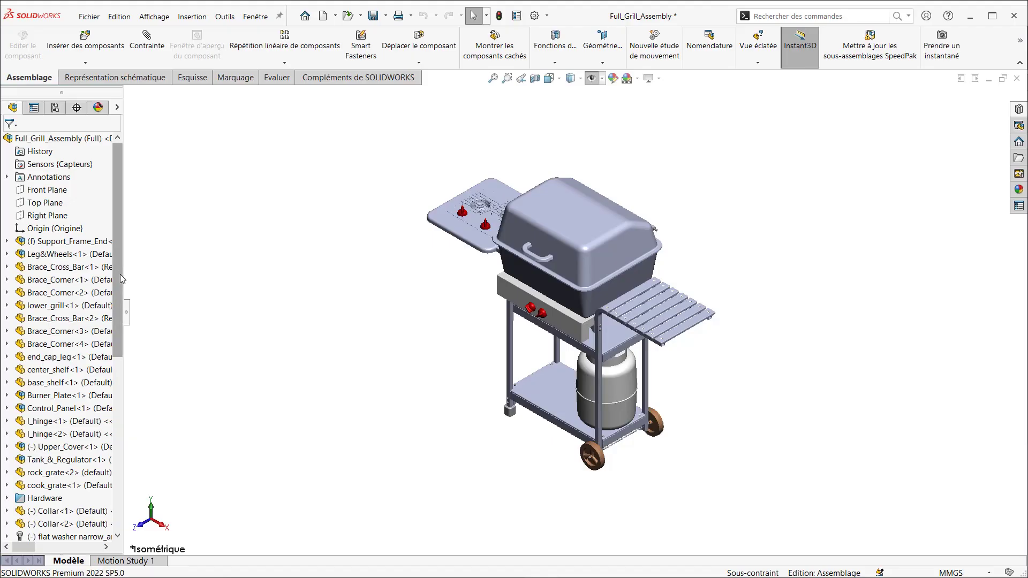
# In Full_Grill_Assembly, move the cook_grate<3> component up out of the grill and along X to a free spot beside it
pyautogui.moveTo(123, 277); pyautogui.dragTo(120, 337)
pyautogui.click(64, 384)
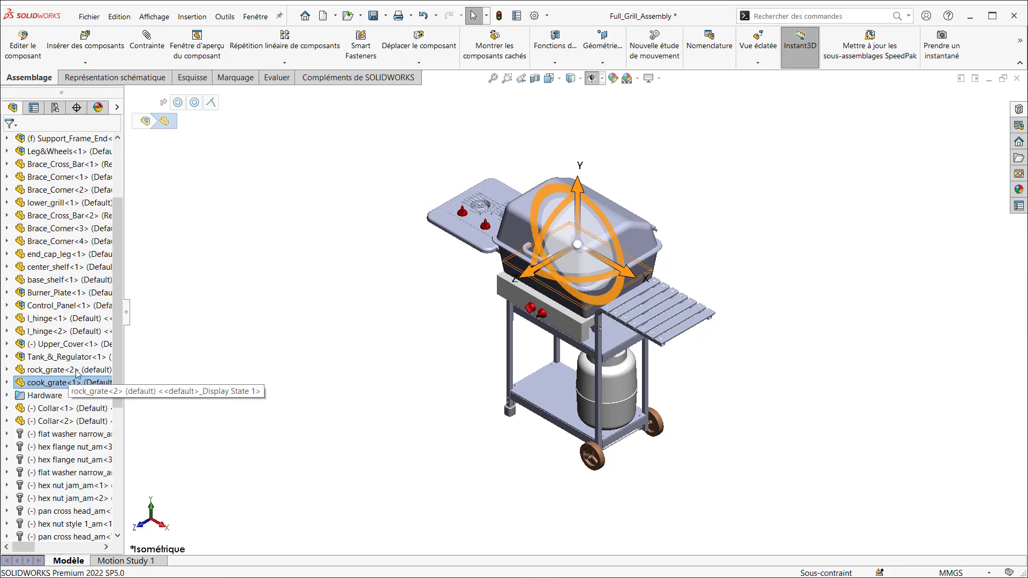
pyautogui.moveTo(117, 350); pyautogui.dragTo(118, 476)
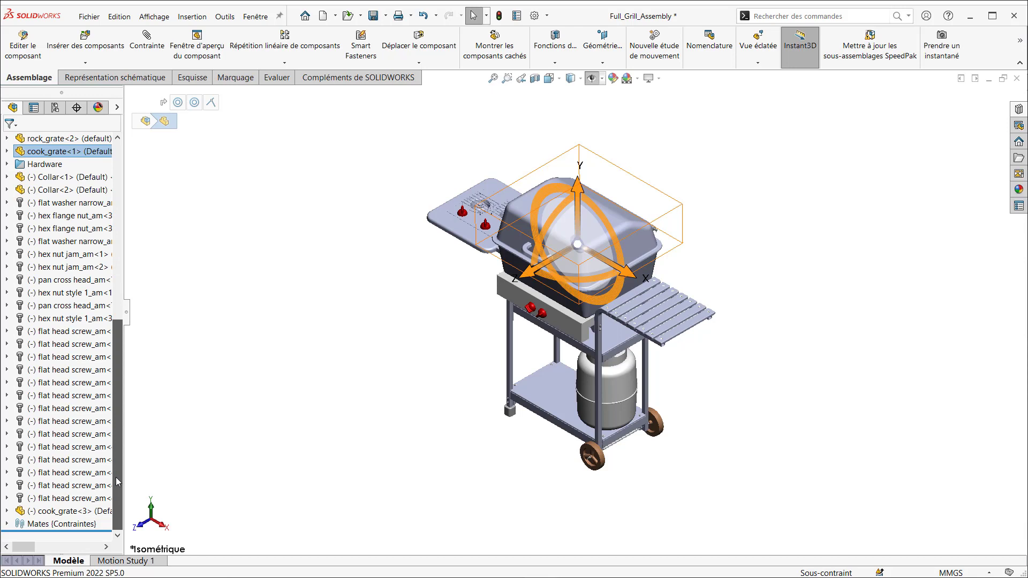
pyautogui.click(77, 512)
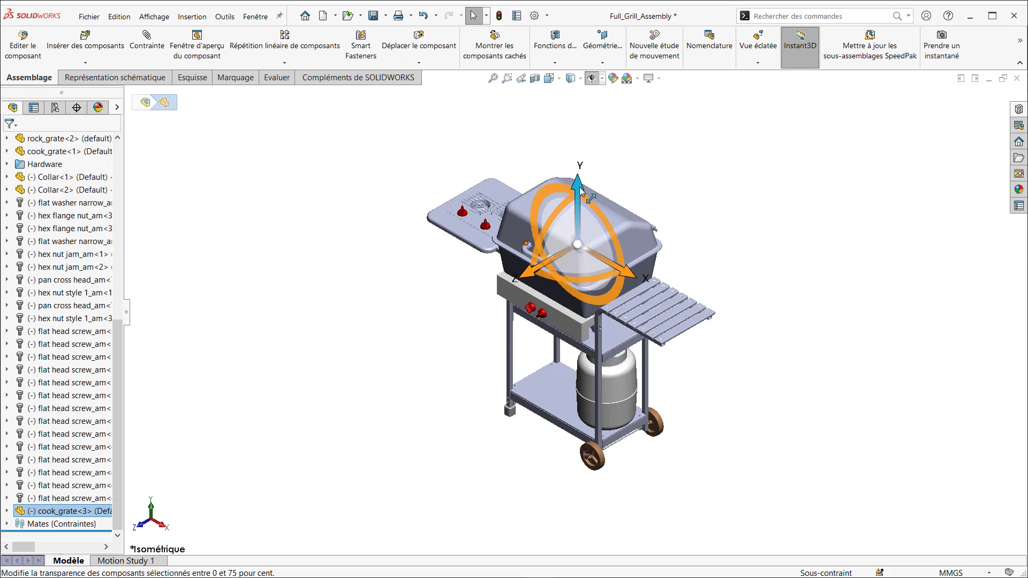
pyautogui.moveTo(581, 189); pyautogui.dragTo(609, 76)
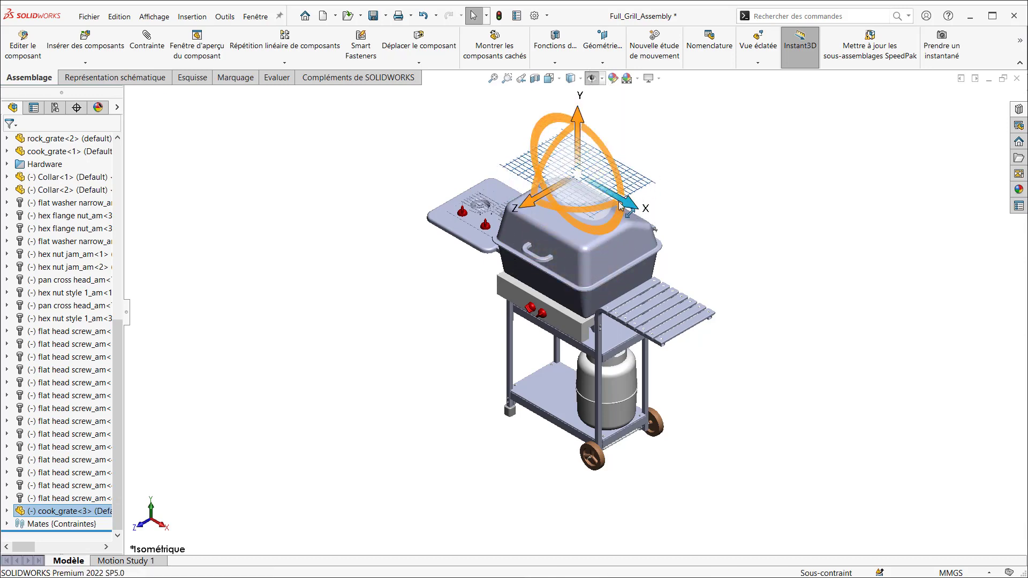
pyautogui.moveTo(631, 207); pyautogui.dragTo(823, 311)
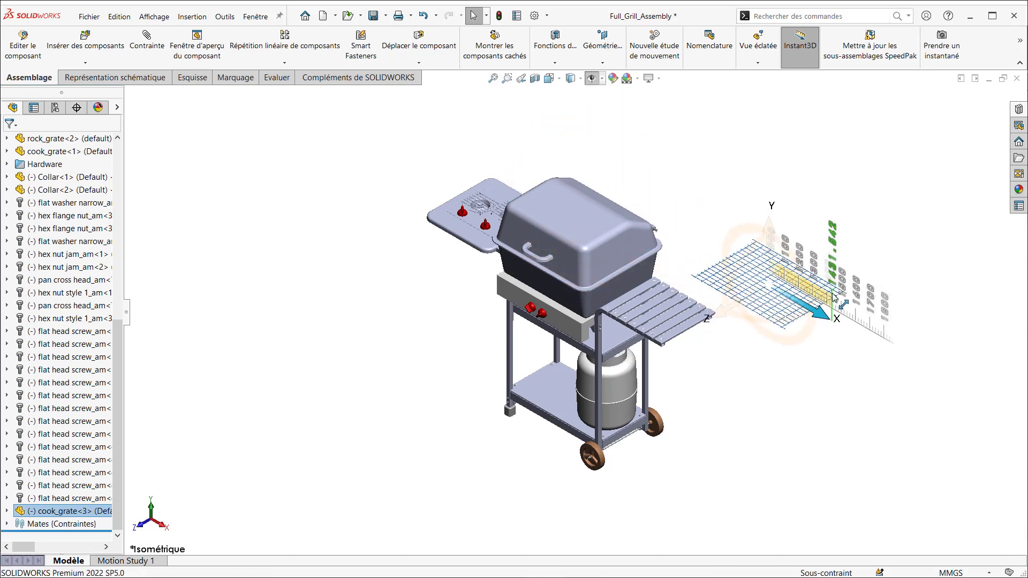
pyautogui.click(735, 405)
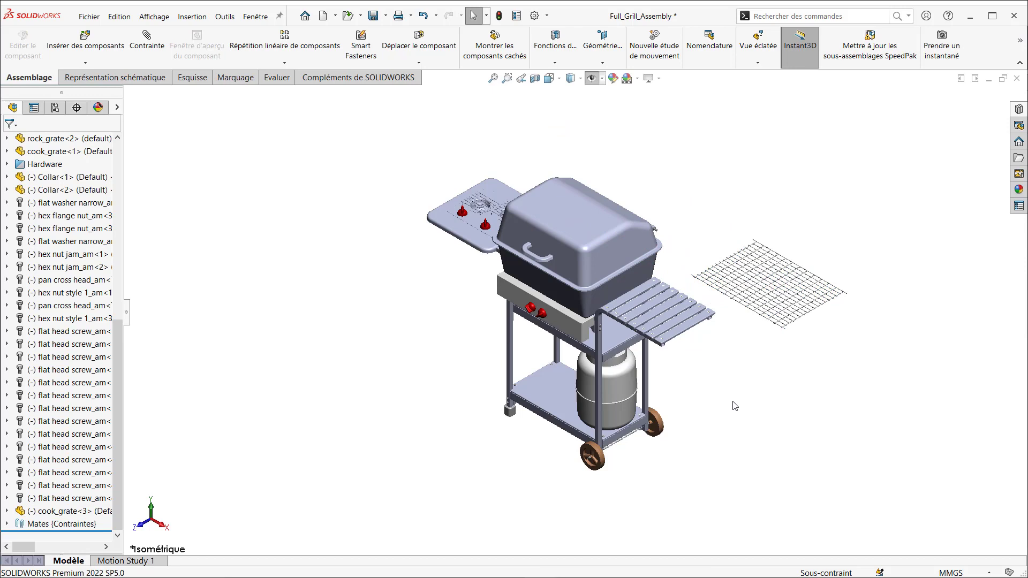
# Turn off Instant3D, select cook_grate<3> to check its move handles, and clear the selection
pyautogui.click(800, 45)
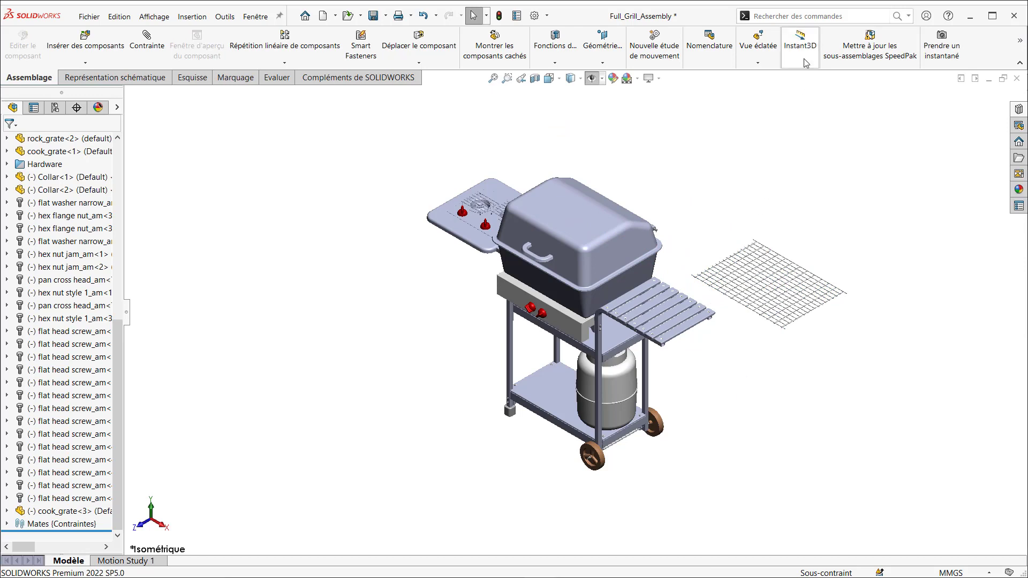
pyautogui.click(85, 513)
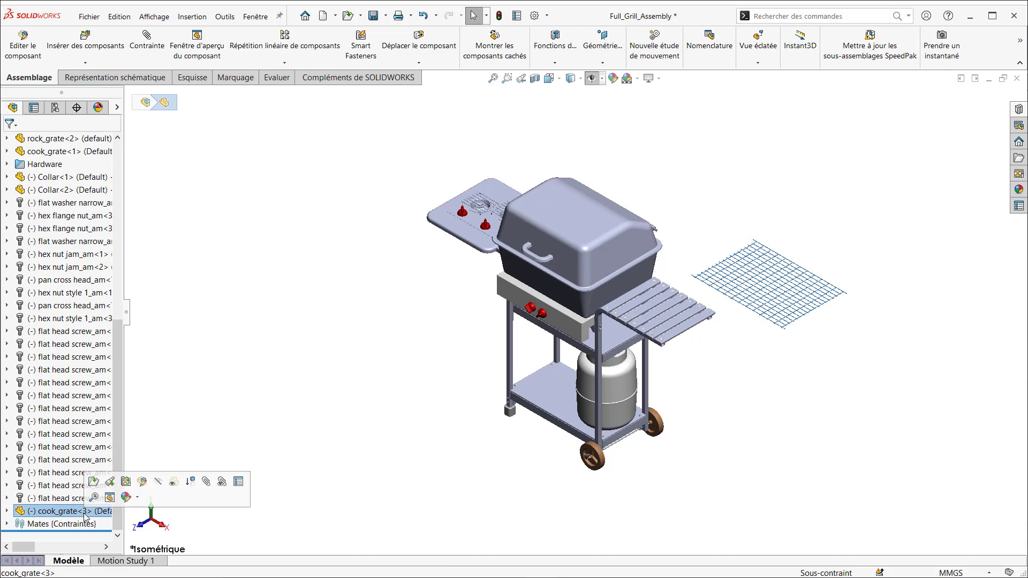
pyautogui.click(223, 433)
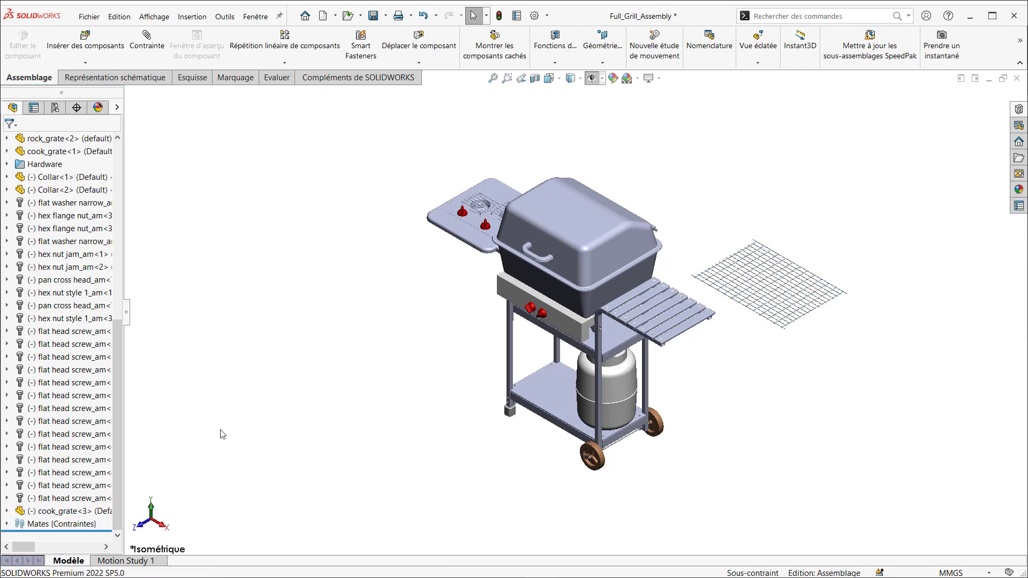